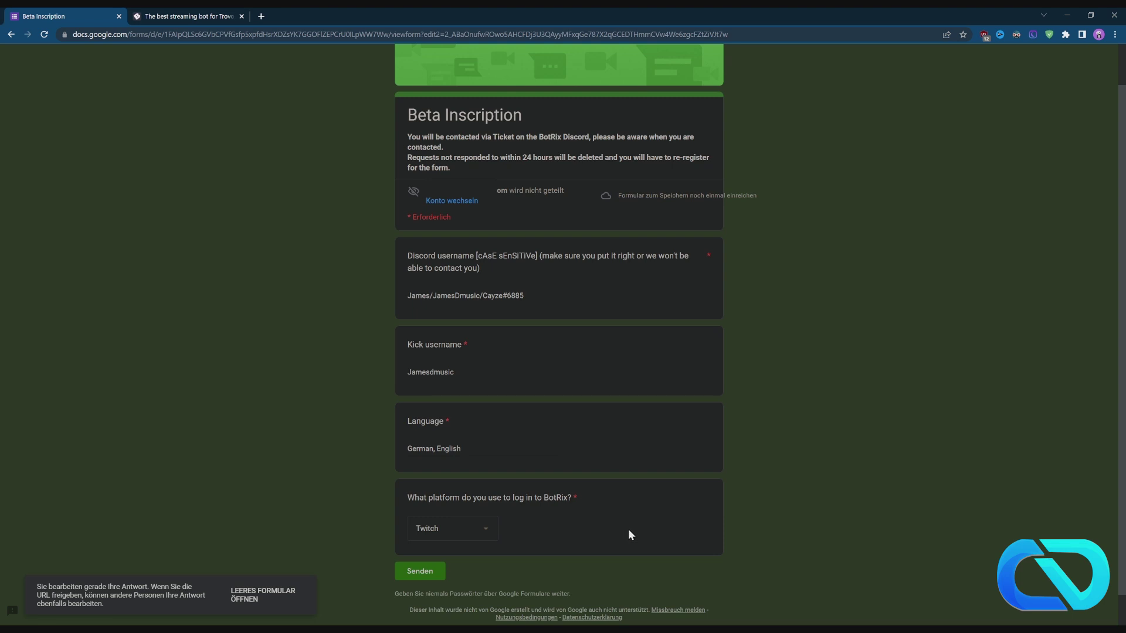
Choose Twitch as the login platform in the Beta Inscription form.
click(483, 529)
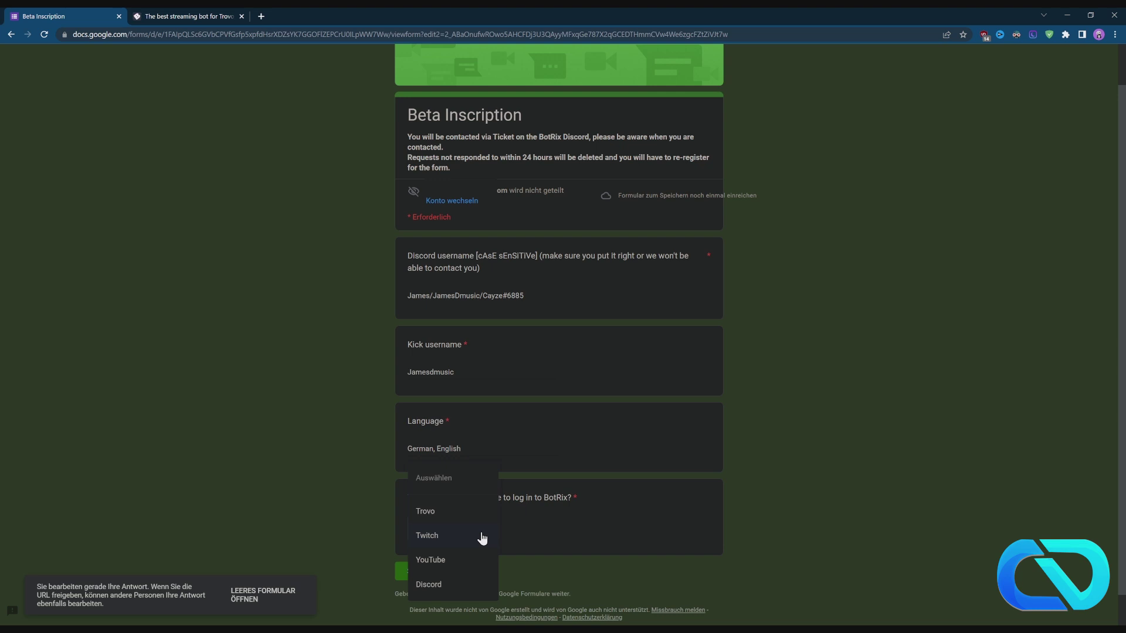
click(482, 537)
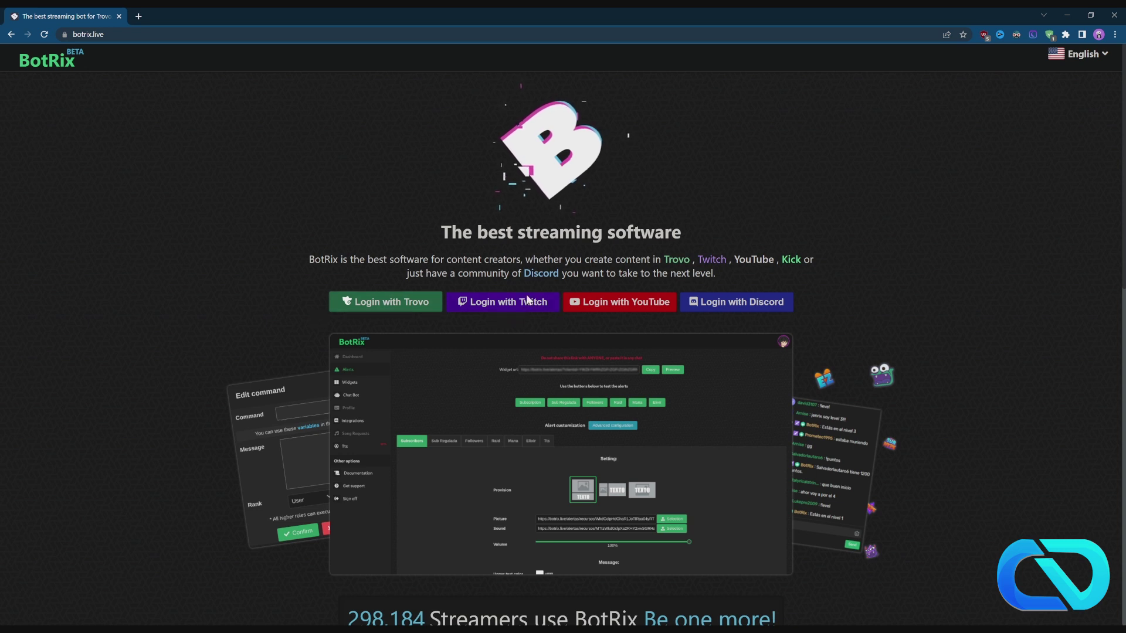
Sign in to BotRix with the Twitch account to reach the profile panel.
click(503, 306)
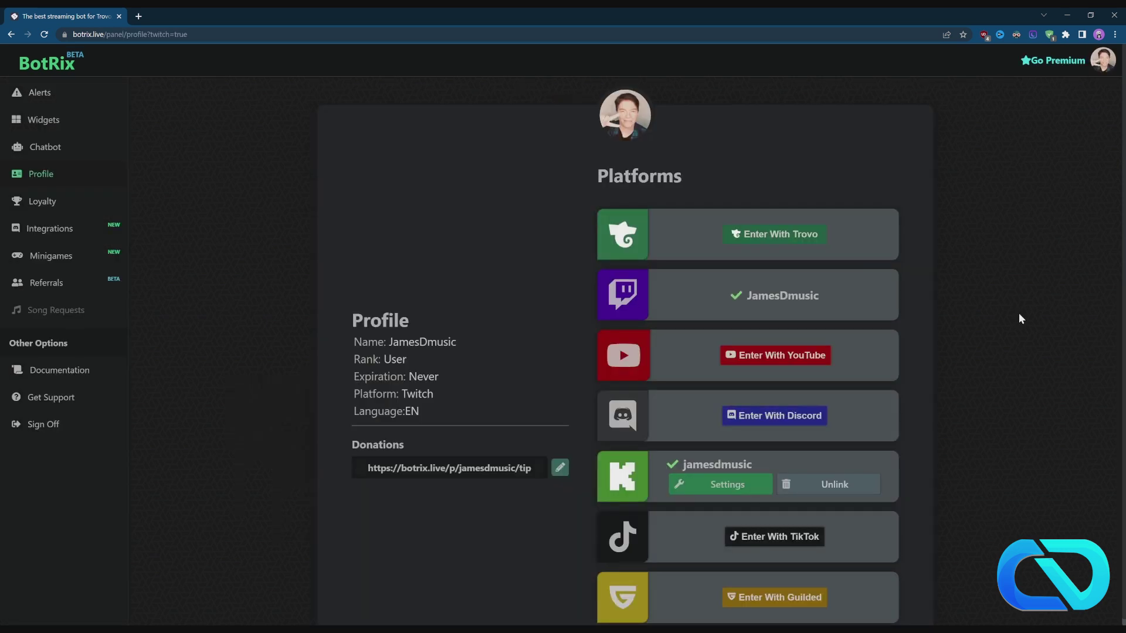